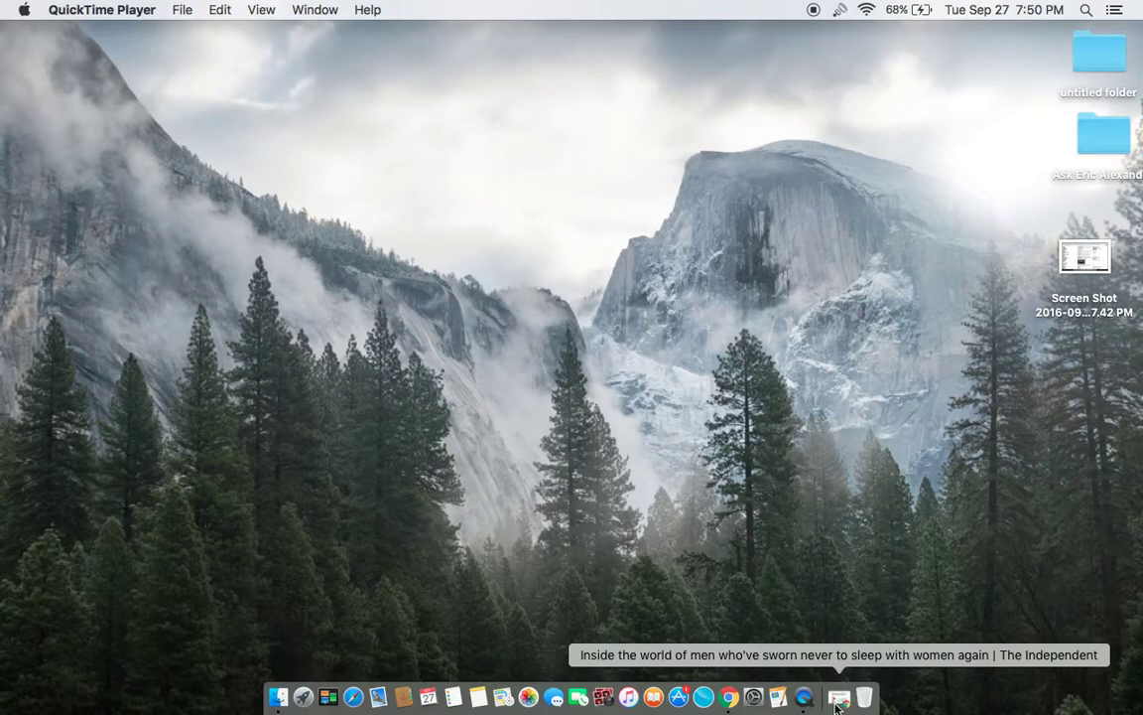
Restore the minimized Chrome window showing the Independent article from the Dock.
{"action": "left_click", "coordinate": [837, 707]}
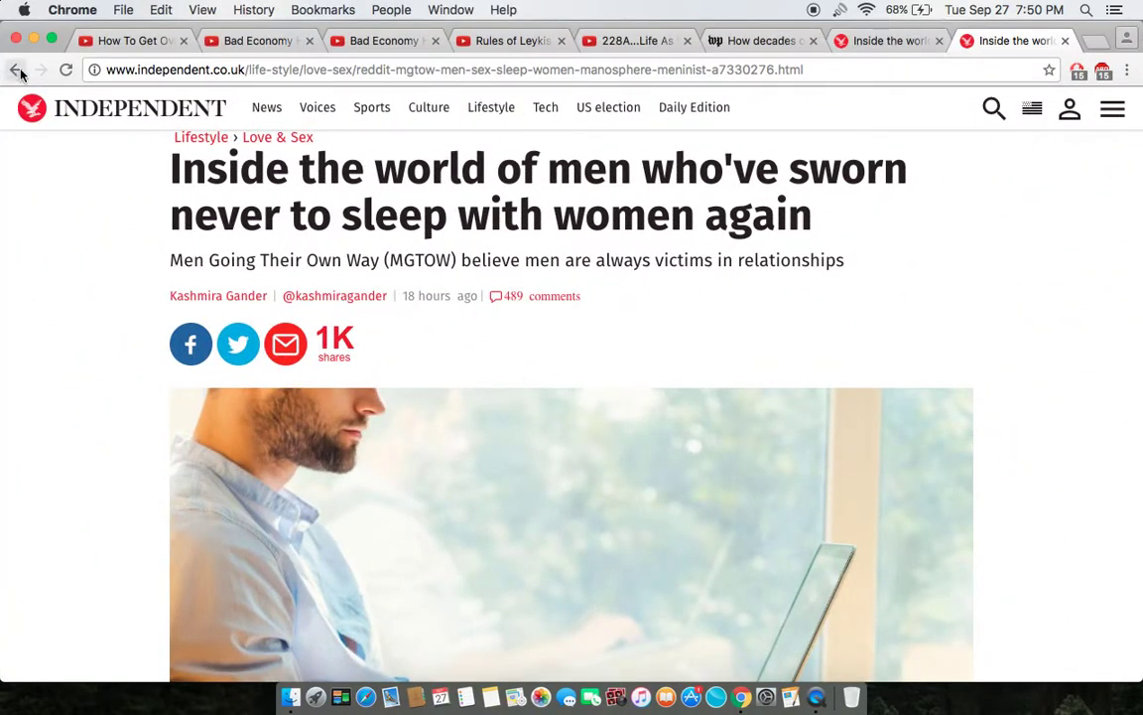
Go back to the Drudge Report homepage and scroll to the men-swearing-off-women headline.
{"action": "left_click", "coordinate": [17, 70]}
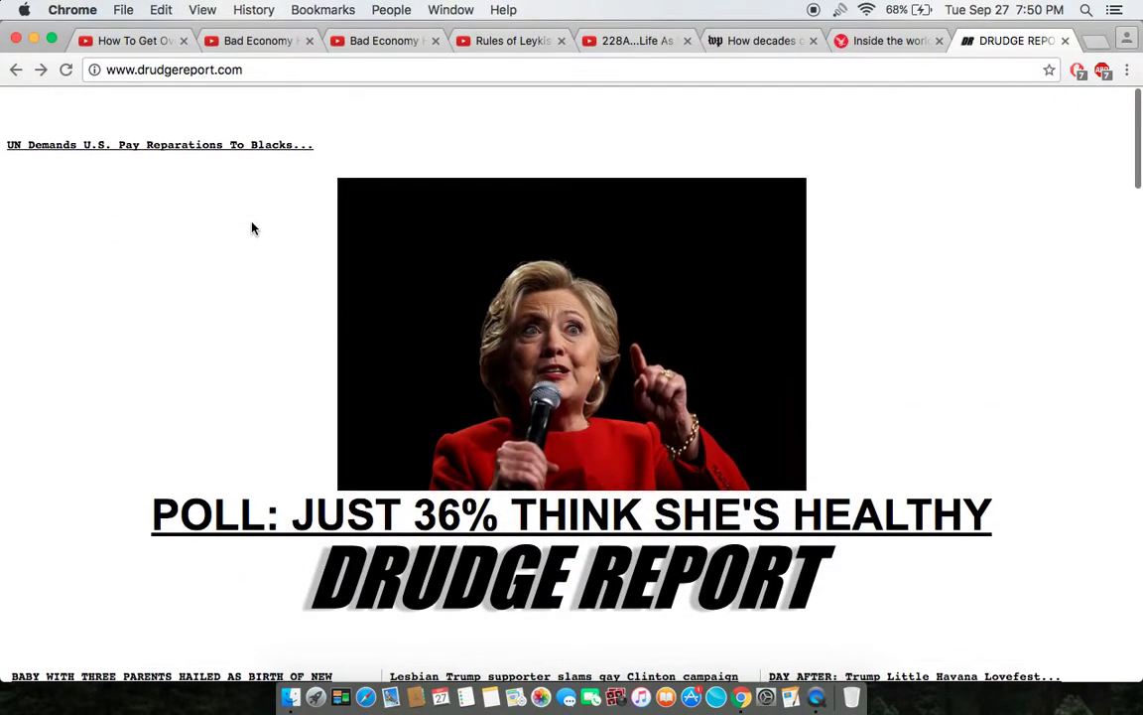
{"action": "scroll", "coordinate": [253, 229], "scroll_direction": "down", "scroll_amount": 2}
{"action": "scroll", "coordinate": [253, 229], "scroll_direction": "down", "scroll_amount": 3}
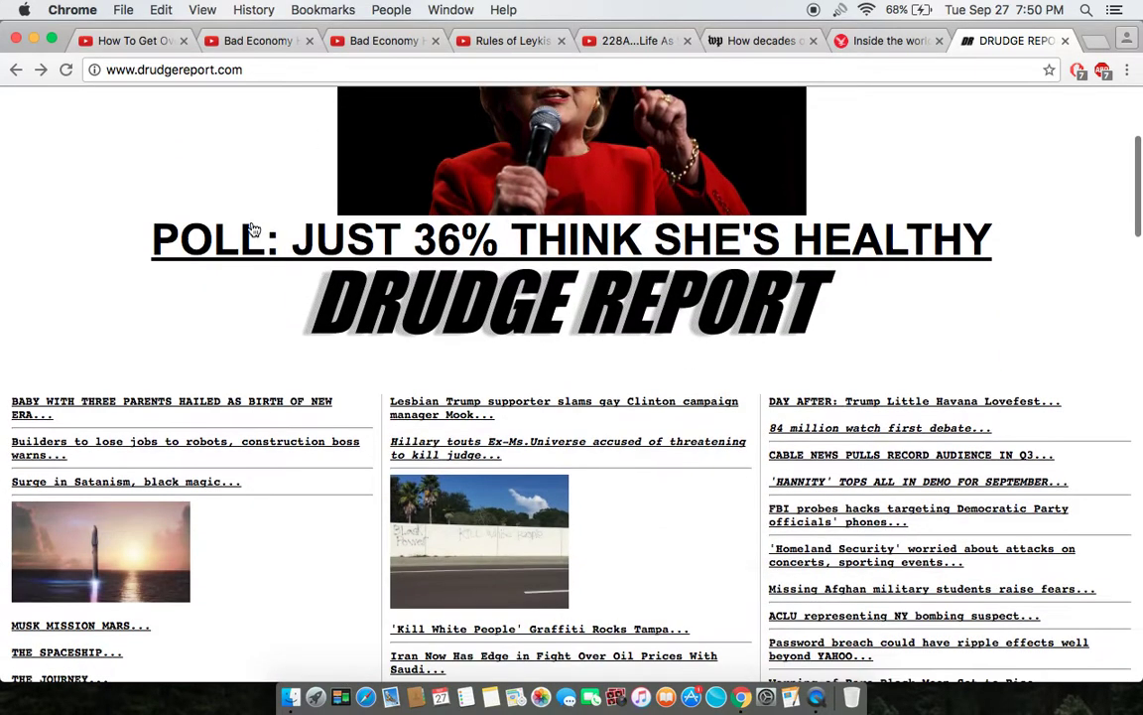
{"action": "scroll", "coordinate": [253, 229], "scroll_direction": "down", "scroll_amount": 4}
{"action": "scroll", "coordinate": [252, 228], "scroll_direction": "down", "scroll_amount": 4}
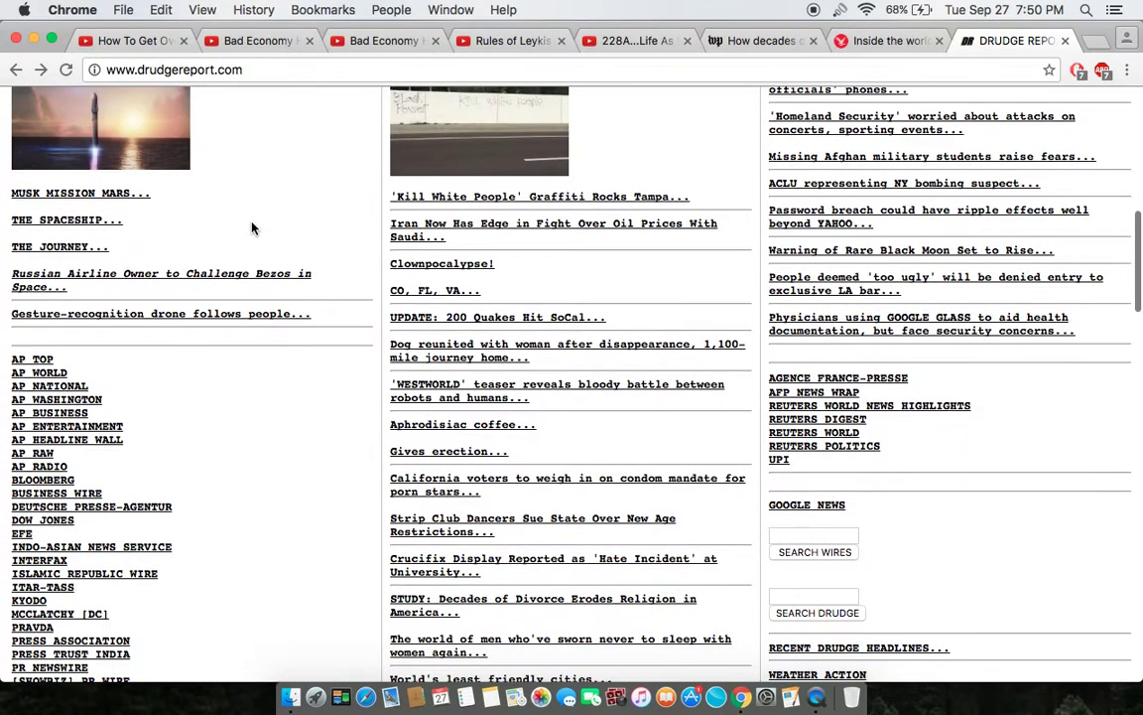
{"action": "scroll", "coordinate": [252, 228], "scroll_direction": "down", "scroll_amount": 4}
{"action": "scroll", "coordinate": [252, 229], "scroll_direction": "down", "scroll_amount": 1}
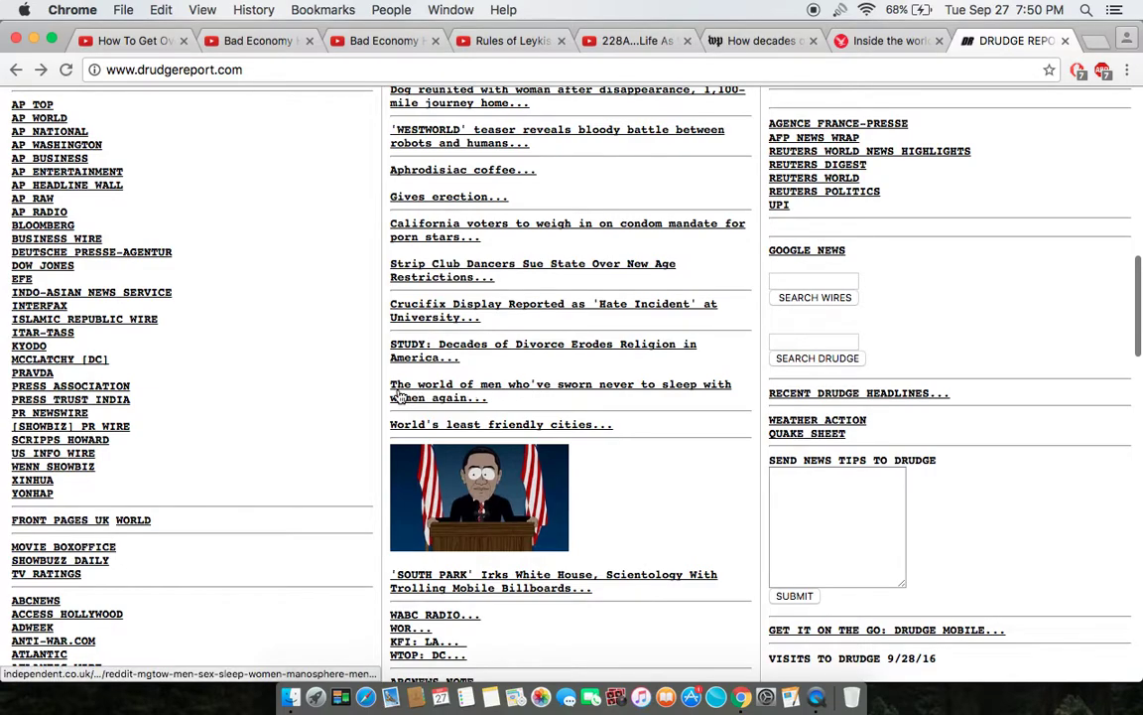
Open the Independent's MGTOW article from its Drudge Report headline and scroll through it.
{"action": "left_click", "coordinate": [473, 389]}
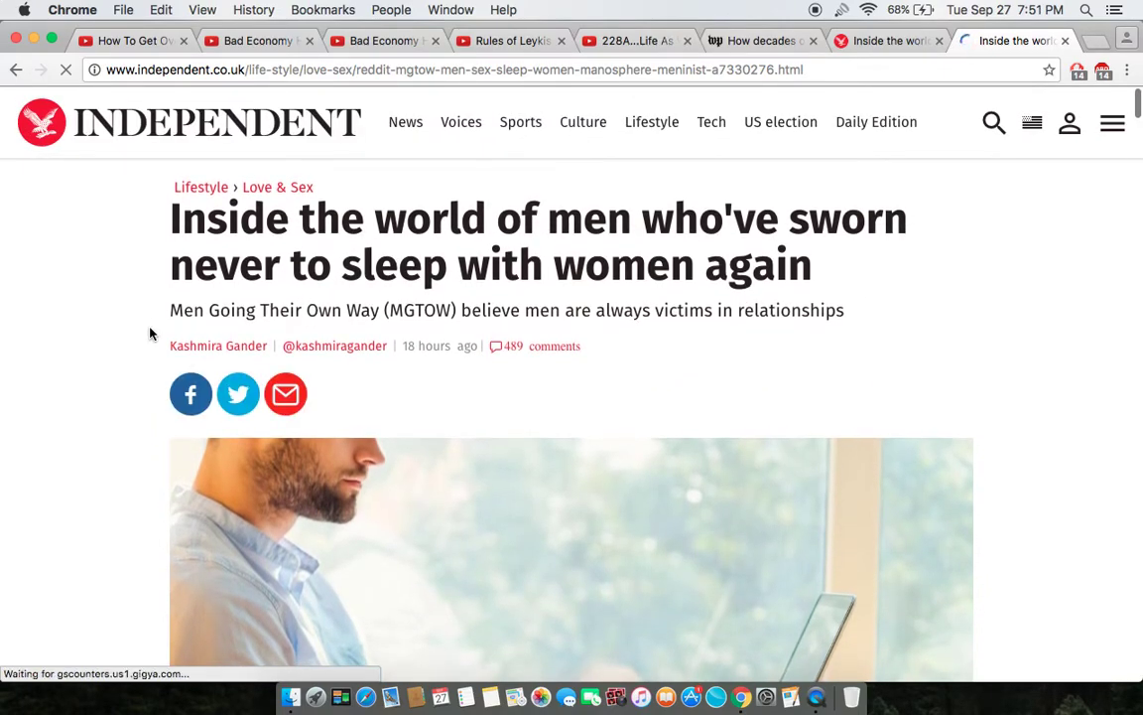
{"action": "scroll", "coordinate": [148, 331], "scroll_direction": "down", "scroll_amount": 2}
{"action": "scroll", "coordinate": [123, 401], "scroll_direction": "down", "scroll_amount": 10}
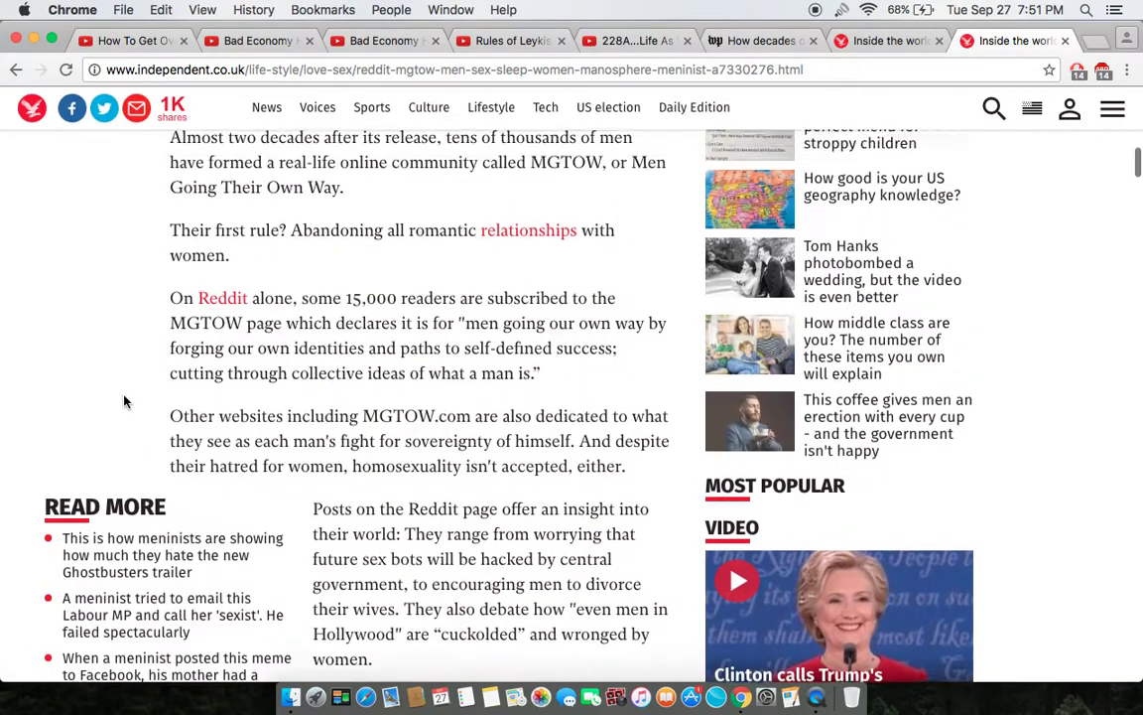
{"action": "scroll", "coordinate": [125, 401], "scroll_direction": "down", "scroll_amount": 2}
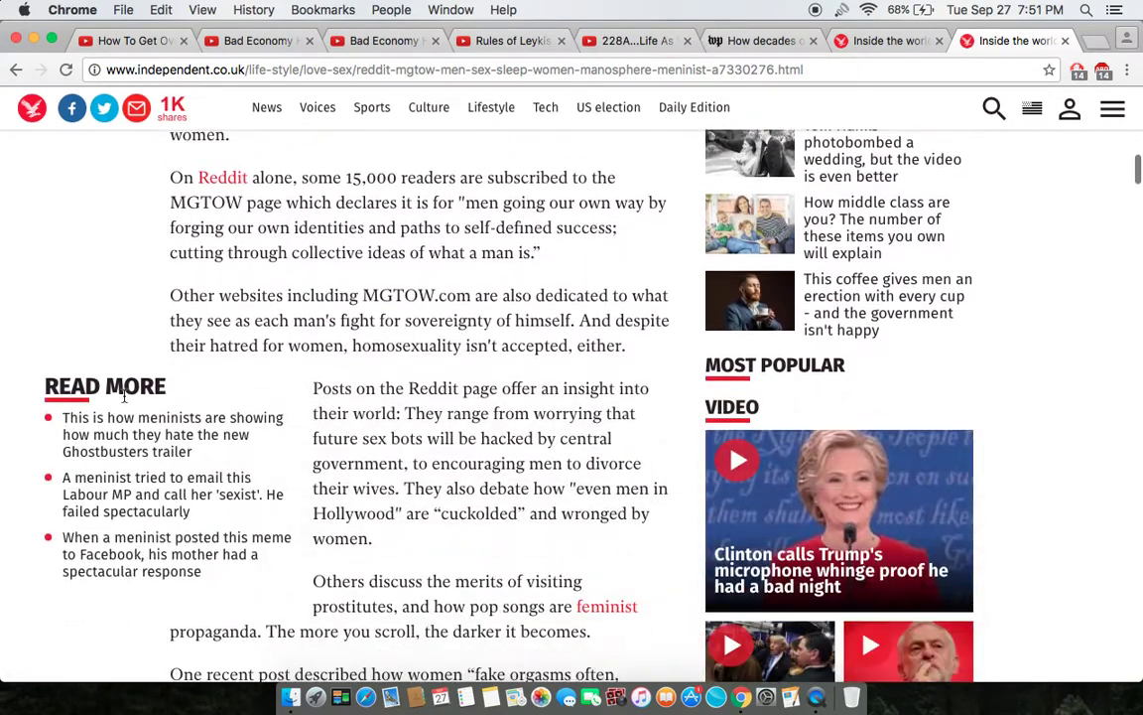
{"action": "scroll", "coordinate": [125, 400], "scroll_direction": "down", "scroll_amount": 5}
{"action": "scroll", "coordinate": [88, 556], "scroll_direction": "down", "scroll_amount": 2}
{"action": "scroll", "coordinate": [89, 555], "scroll_direction": "down", "scroll_amount": 2}
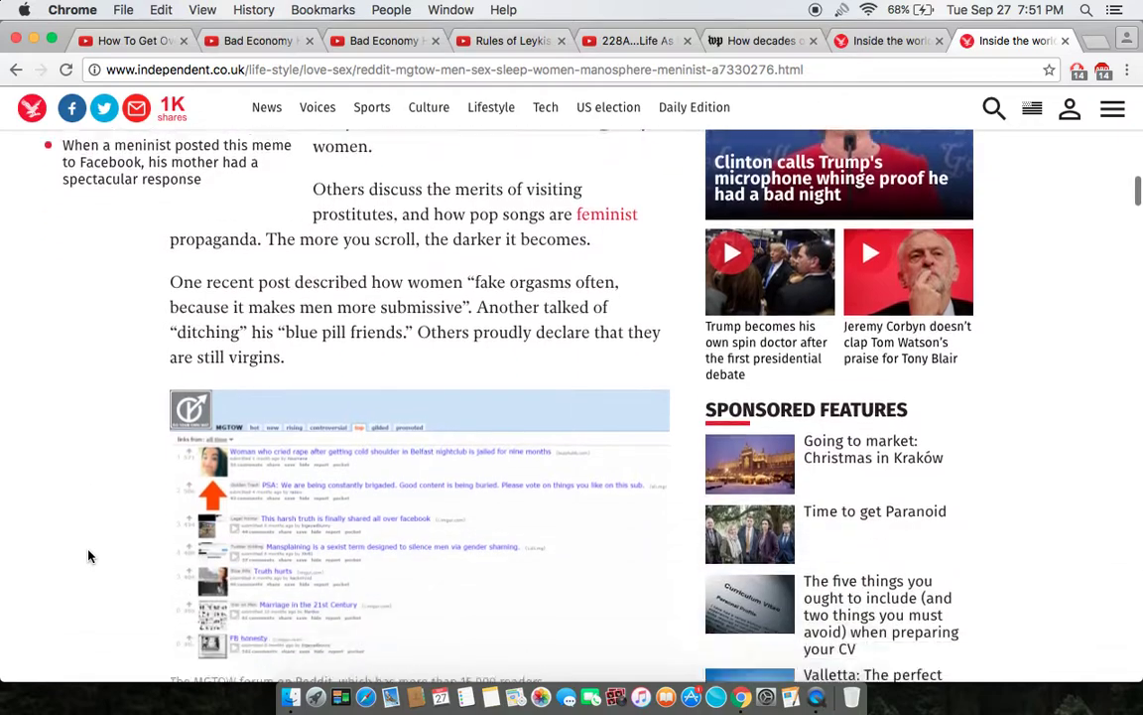
{"action": "scroll", "coordinate": [300, 455], "scroll_direction": "down", "scroll_amount": 2}
{"action": "scroll", "coordinate": [139, 497], "scroll_direction": "down", "scroll_amount": 2}
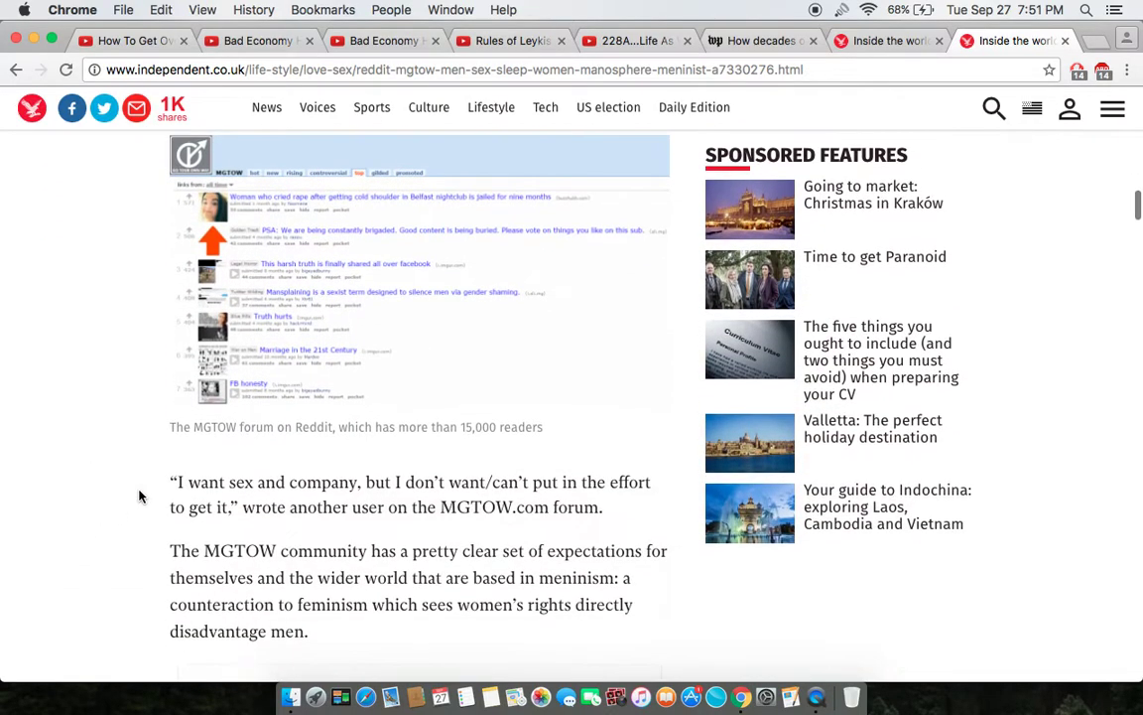
{"action": "scroll", "coordinate": [139, 496], "scroll_direction": "down", "scroll_amount": 2}
{"action": "scroll", "coordinate": [139, 496], "scroll_direction": "down", "scroll_amount": 3}
{"action": "scroll", "coordinate": [139, 496], "scroll_direction": "down", "scroll_amount": 4}
{"action": "scroll", "coordinate": [139, 496], "scroll_direction": "down", "scroll_amount": 2}
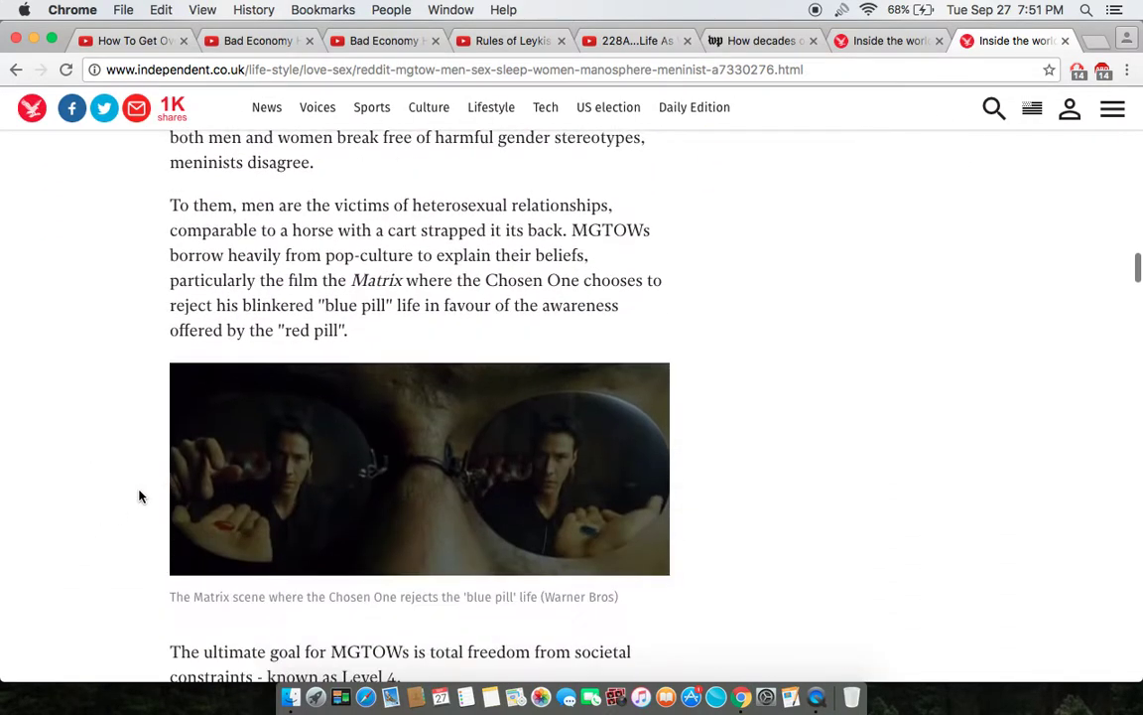
{"action": "scroll", "coordinate": [139, 496], "scroll_direction": "down", "scroll_amount": 3}
{"action": "scroll", "coordinate": [139, 496], "scroll_direction": "down", "scroll_amount": 2}
{"action": "scroll", "coordinate": [139, 496], "scroll_direction": "down", "scroll_amount": 2}
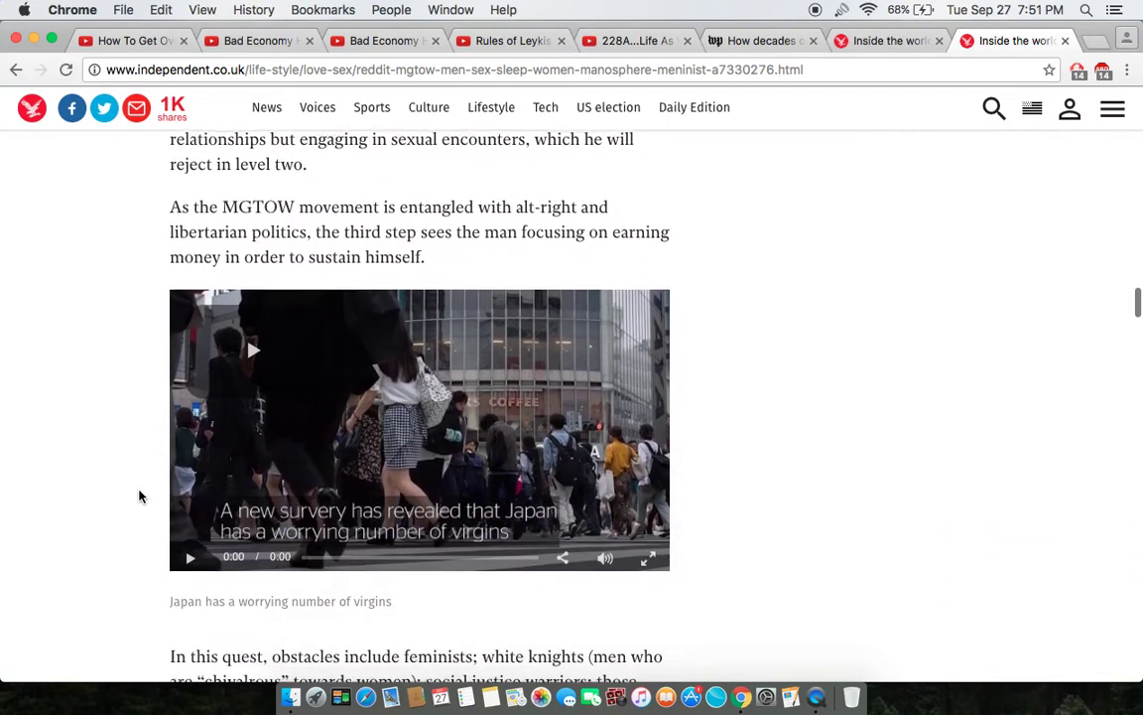
{"action": "scroll", "coordinate": [139, 496], "scroll_direction": "down", "scroll_amount": 1}
{"action": "scroll", "coordinate": [139, 496], "scroll_direction": "up", "scroll_amount": 2}
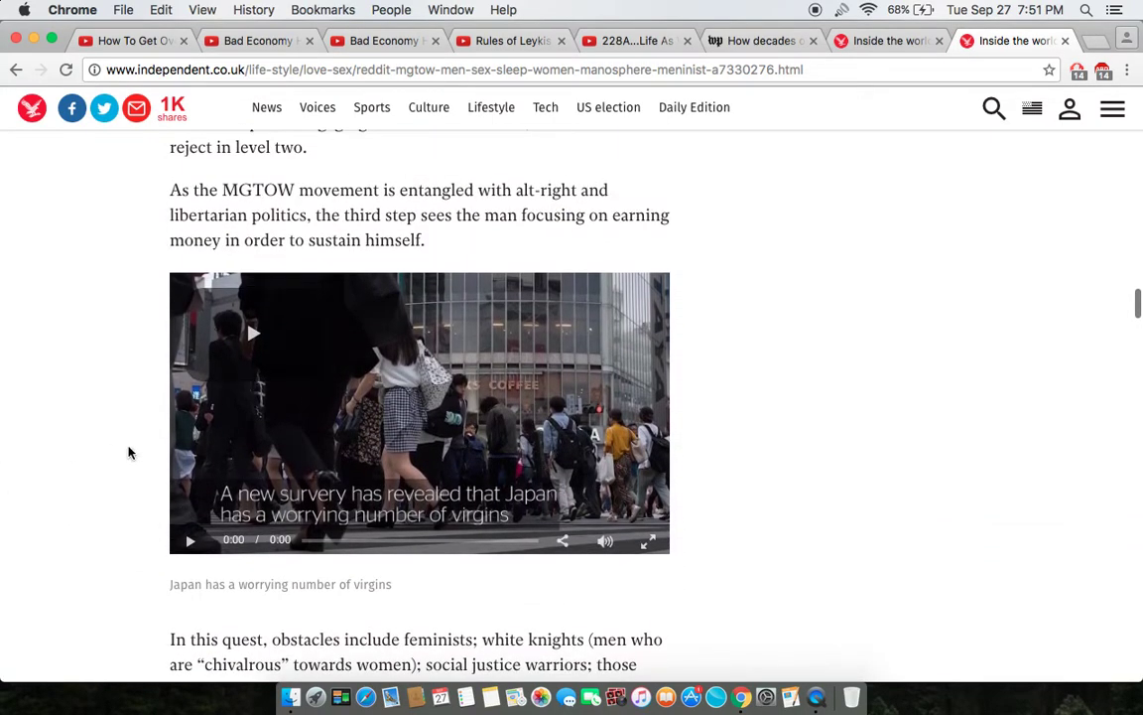
{"action": "scroll", "coordinate": [128, 453], "scroll_direction": "down", "scroll_amount": 2}
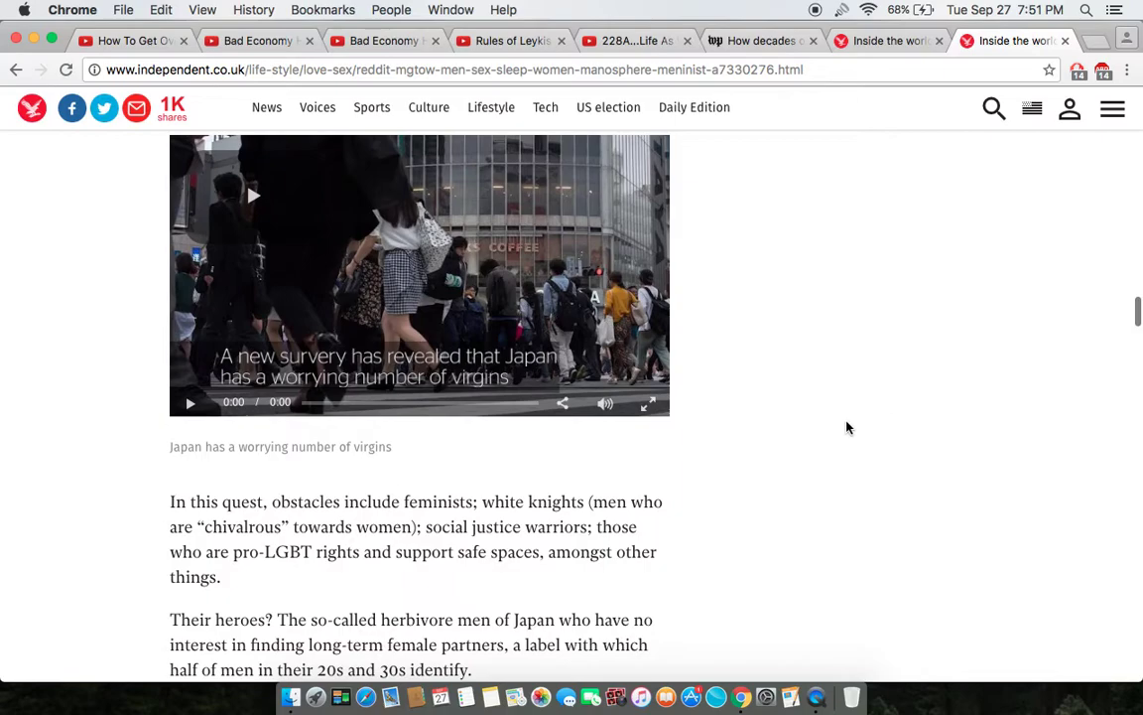
{"action": "scroll", "coordinate": [791, 323], "scroll_direction": "down", "scroll_amount": 1}
{"action": "scroll", "coordinate": [791, 322], "scroll_direction": "up", "scroll_amount": 1}
{"action": "scroll", "coordinate": [791, 322], "scroll_direction": "down", "scroll_amount": 3}
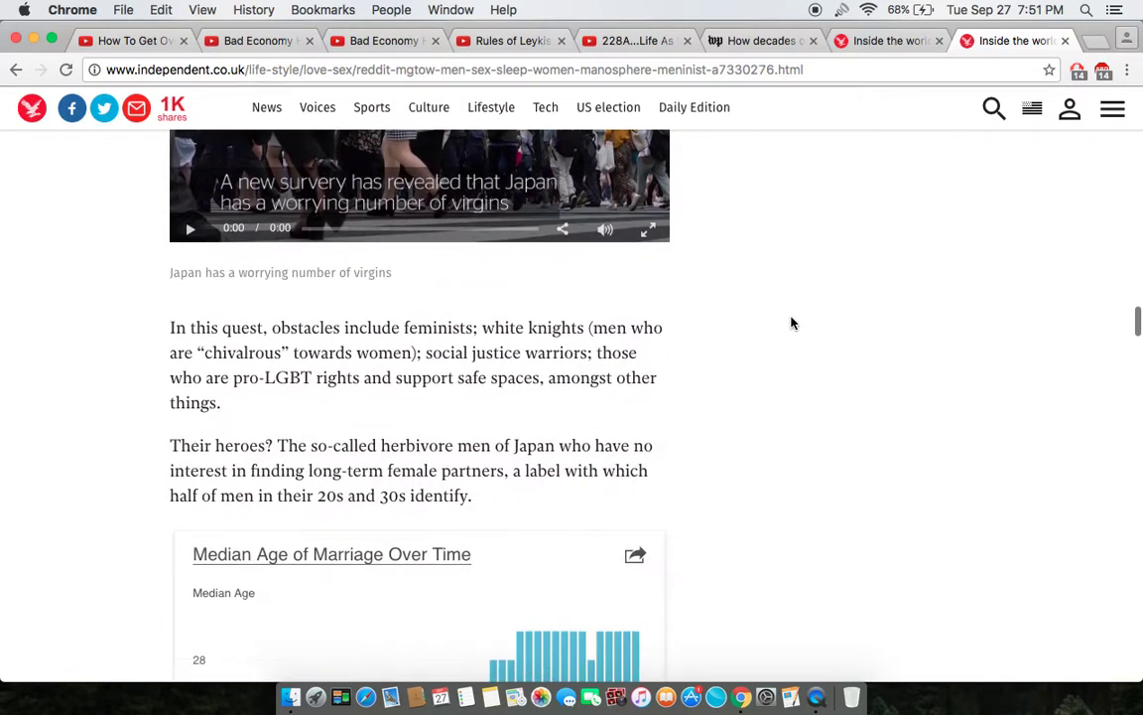
{"action": "scroll", "coordinate": [791, 322], "scroll_direction": "down", "scroll_amount": 3}
{"action": "scroll", "coordinate": [791, 323], "scroll_direction": "down", "scroll_amount": 4}
{"action": "scroll", "coordinate": [791, 322], "scroll_direction": "down", "scroll_amount": 2}
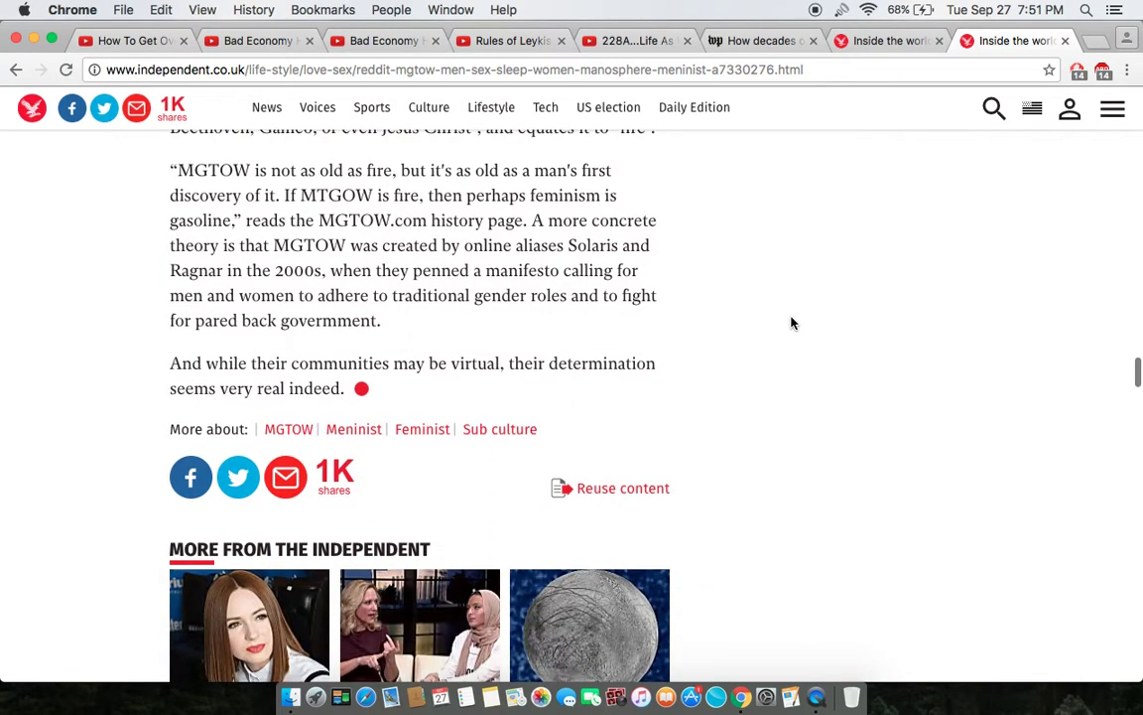
{"action": "scroll", "coordinate": [791, 323], "scroll_direction": "up", "scroll_amount": 5}
{"action": "scroll", "coordinate": [791, 322], "scroll_direction": "up", "scroll_amount": 4}
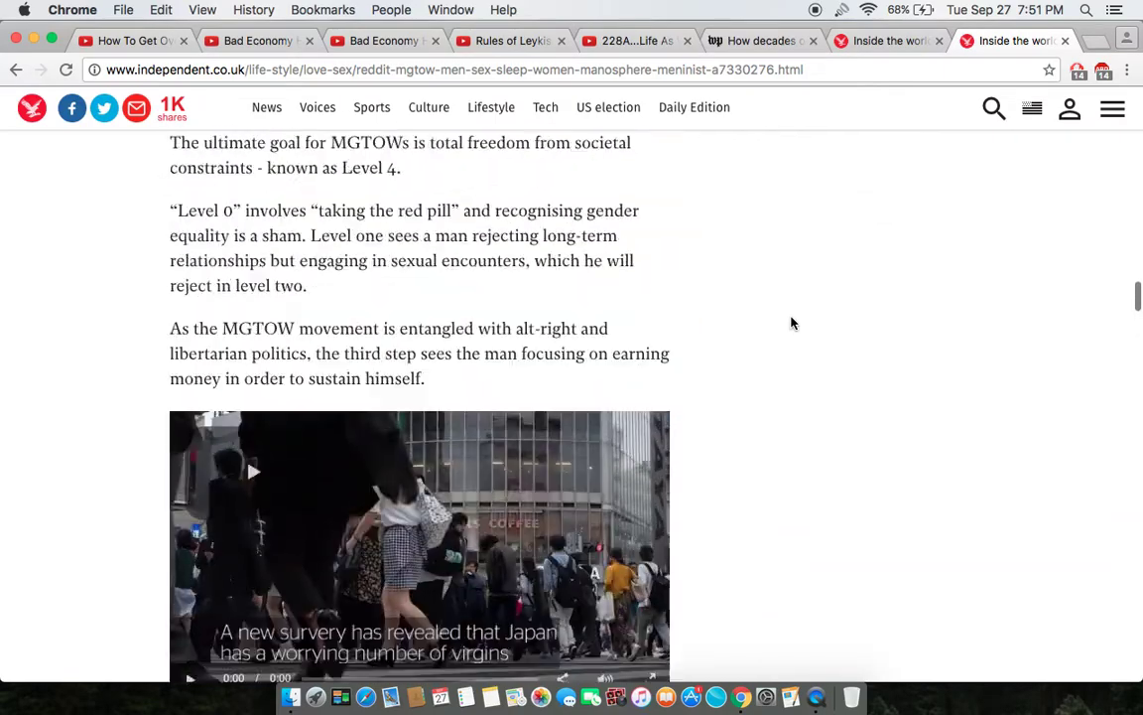
{"action": "scroll", "coordinate": [791, 323], "scroll_direction": "up", "scroll_amount": 2}
{"action": "scroll", "coordinate": [791, 323], "scroll_direction": "up", "scroll_amount": 2}
{"action": "scroll", "coordinate": [791, 323], "scroll_direction": "up", "scroll_amount": 4}
{"action": "scroll", "coordinate": [791, 323], "scroll_direction": "up", "scroll_amount": 5}
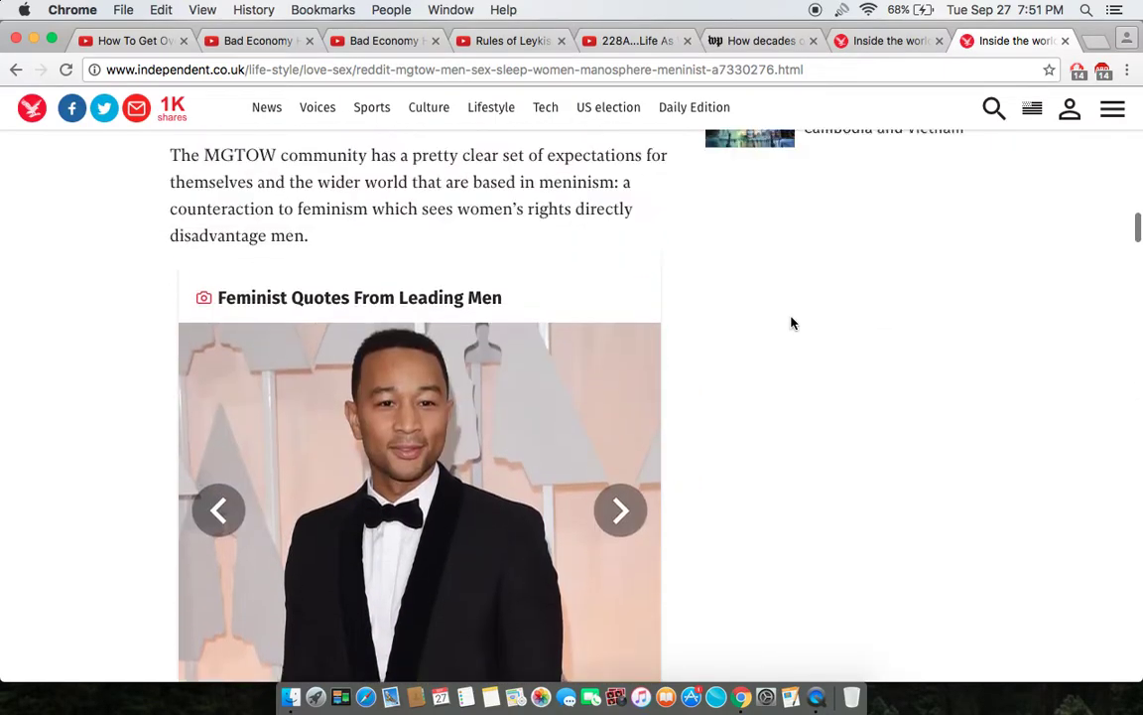
{"action": "scroll", "coordinate": [791, 322], "scroll_direction": "up", "scroll_amount": 5}
{"action": "scroll", "coordinate": [791, 322], "scroll_direction": "up", "scroll_amount": 2}
{"action": "scroll", "coordinate": [791, 322], "scroll_direction": "up", "scroll_amount": 4}
{"action": "scroll", "coordinate": [1092, 297], "scroll_direction": "up", "scroll_amount": 5}
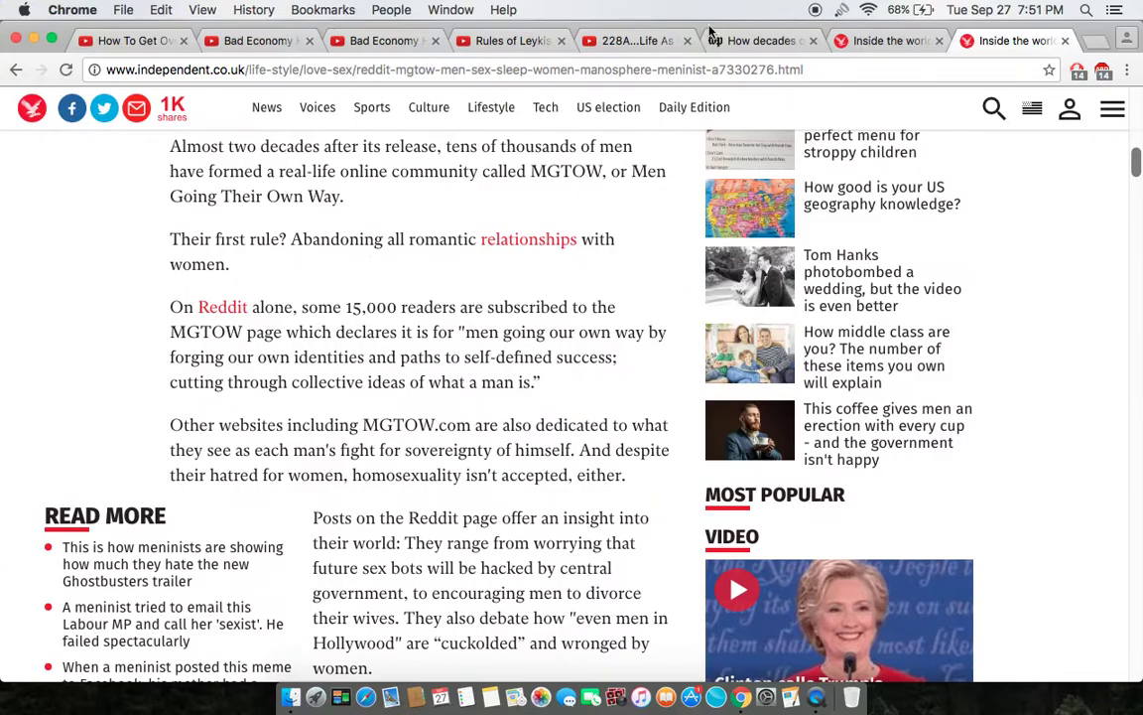
Go back to drudgereport.com and scroll down past the wire-service links to the news-tips section.
{"action": "left_click", "coordinate": [16, 70]}
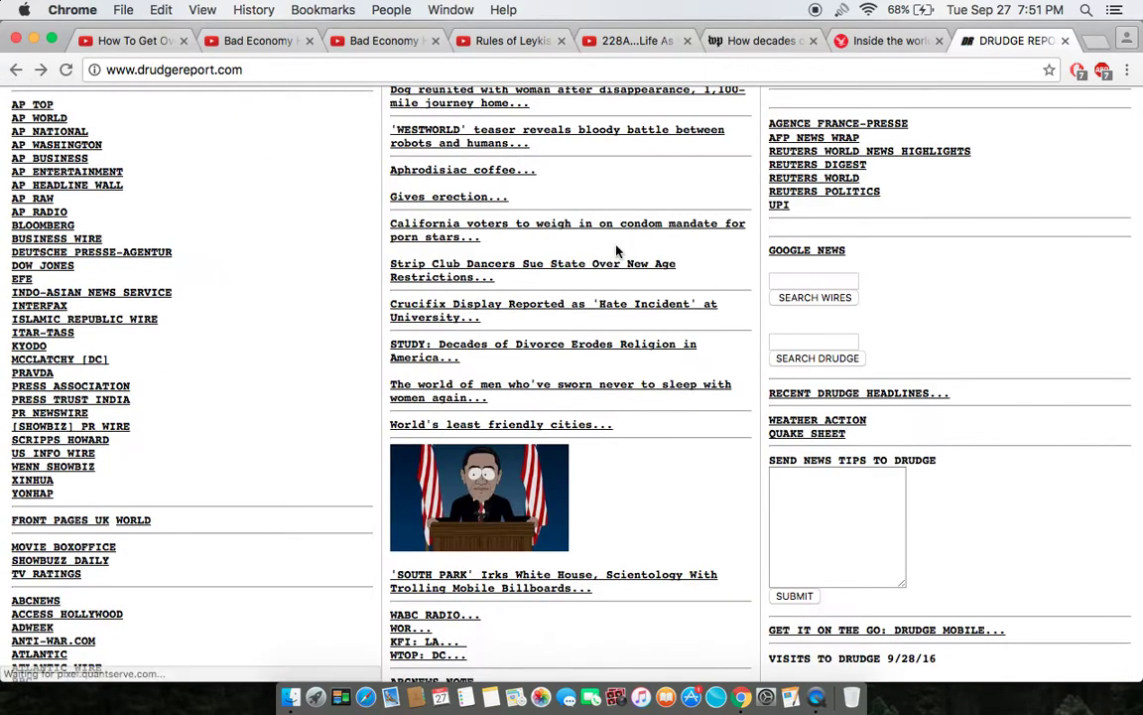
{"action": "scroll", "coordinate": [615, 251], "scroll_direction": "up", "scroll_amount": 4}
{"action": "scroll", "coordinate": [616, 251], "scroll_direction": "up", "scroll_amount": 5}
{"action": "scroll", "coordinate": [278, 397], "scroll_direction": "down", "scroll_amount": 2}
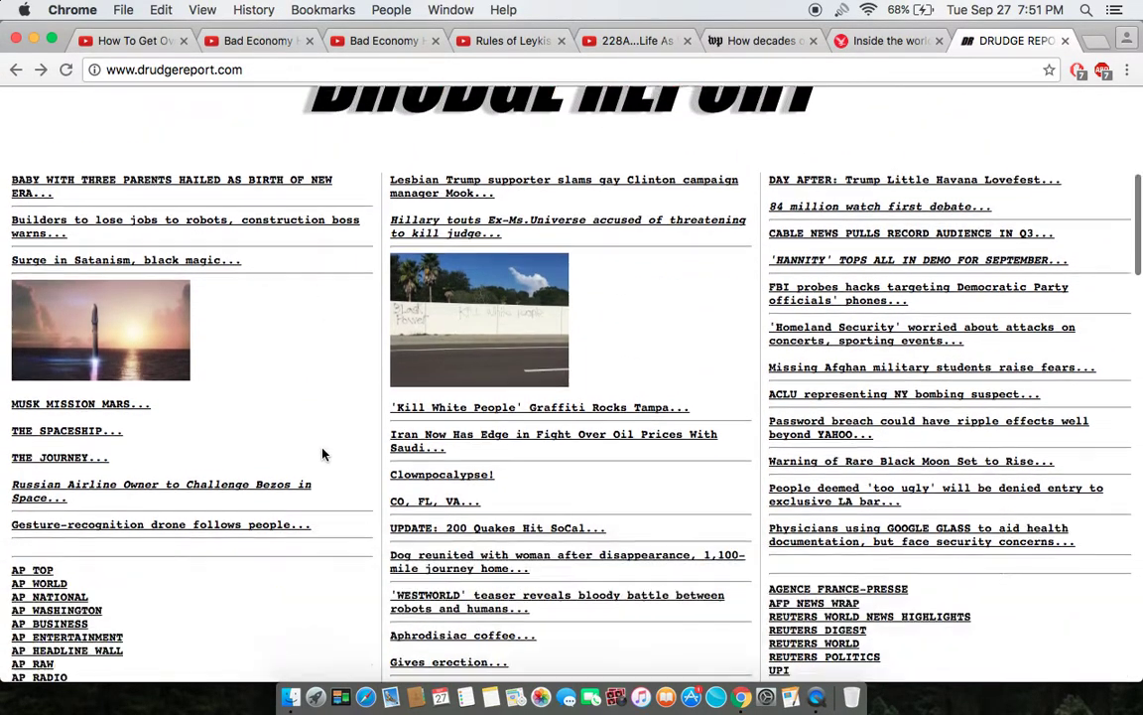
{"action": "scroll", "coordinate": [323, 453], "scroll_direction": "down", "scroll_amount": 4}
{"action": "scroll", "coordinate": [322, 454], "scroll_direction": "down", "scroll_amount": 3}
{"action": "scroll", "coordinate": [323, 453], "scroll_direction": "up", "scroll_amount": 4}
{"action": "scroll", "coordinate": [325, 453], "scroll_direction": "down", "scroll_amount": 3}
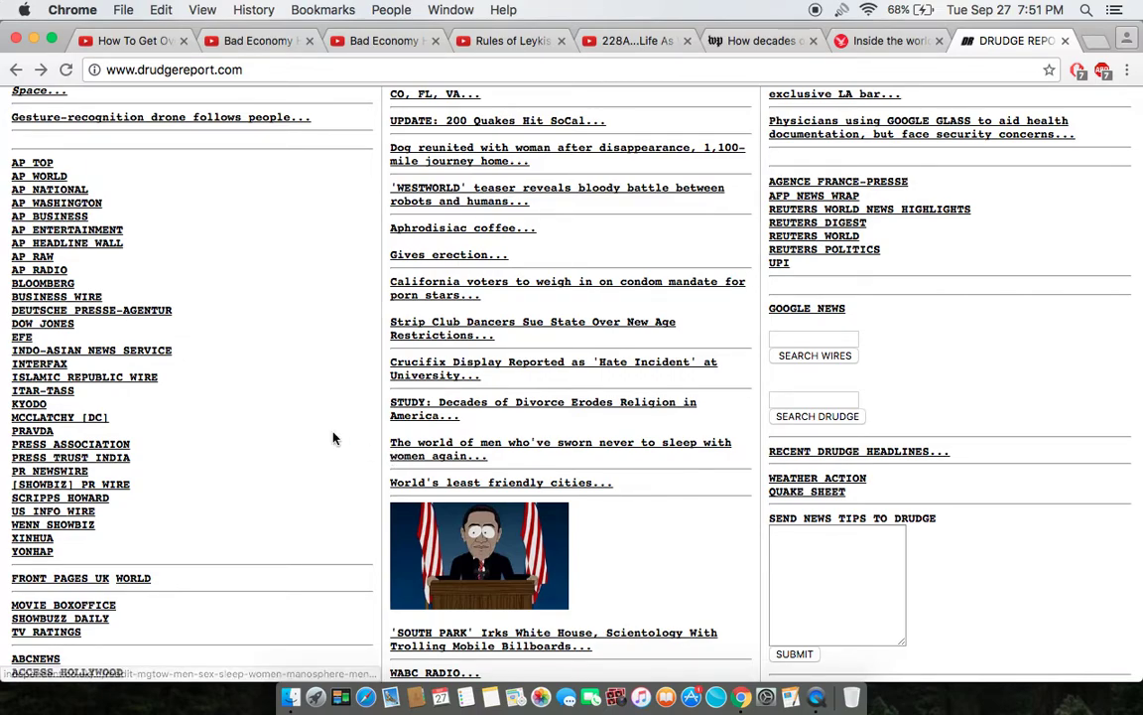
{"action": "scroll", "coordinate": [334, 438], "scroll_direction": "up", "scroll_amount": 2}
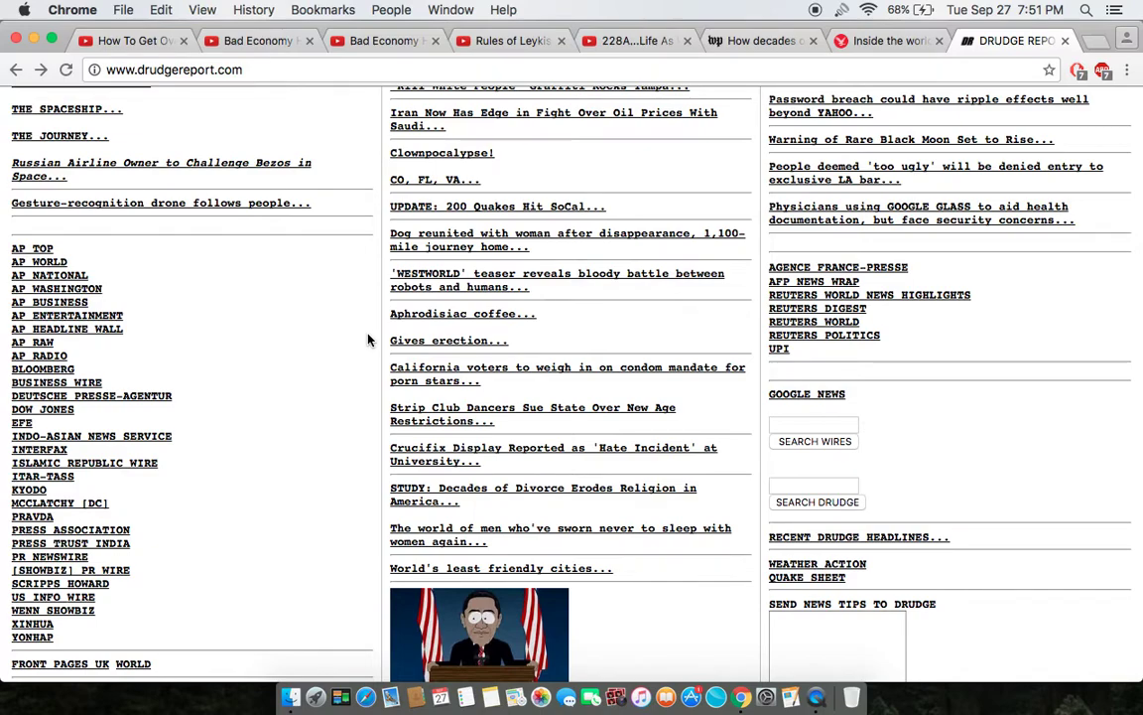
{"action": "scroll", "coordinate": [367, 341], "scroll_direction": "up", "scroll_amount": 1}
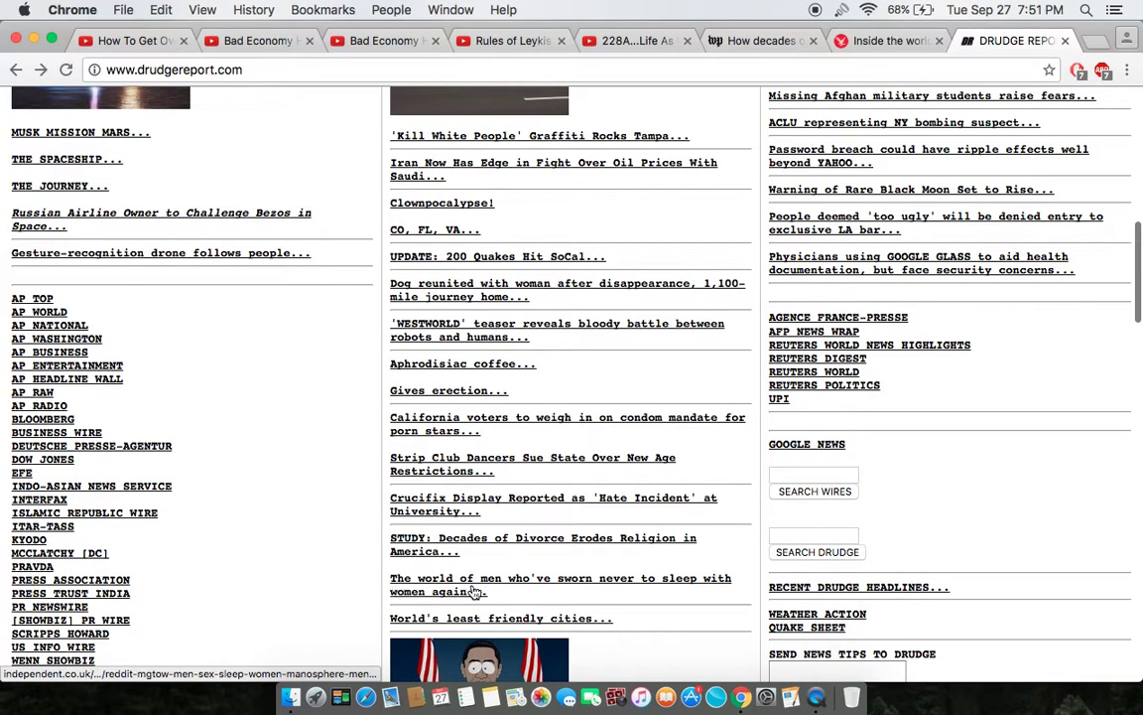
{"action": "scroll", "coordinate": [345, 377], "scroll_direction": "up", "scroll_amount": 4}
{"action": "scroll", "coordinate": [347, 380], "scroll_direction": "up", "scroll_amount": 3}
{"action": "scroll", "coordinate": [347, 380], "scroll_direction": "down", "scroll_amount": 2}
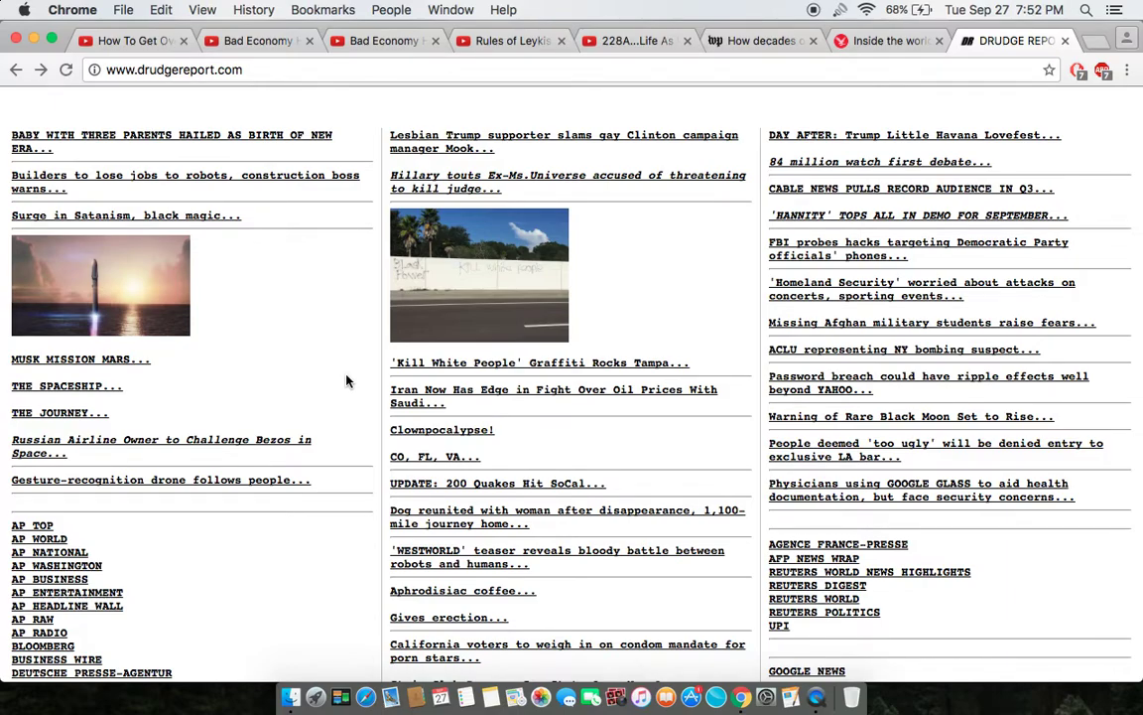
{"action": "scroll", "coordinate": [346, 381], "scroll_direction": "down", "scroll_amount": 2}
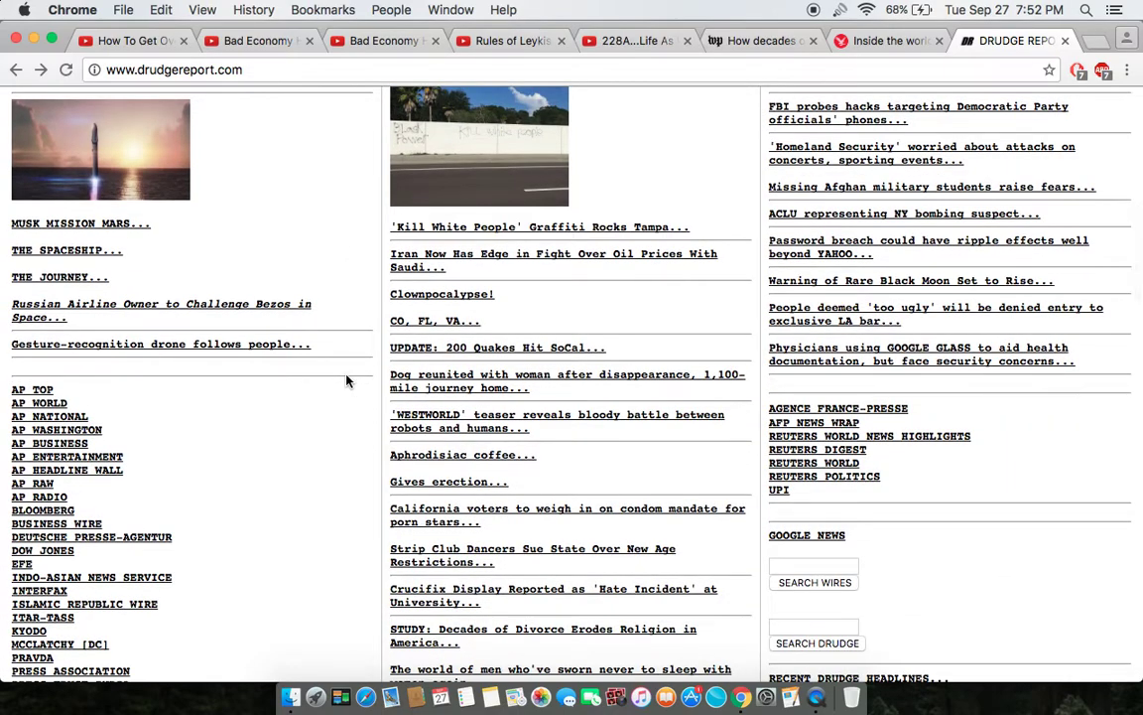
{"action": "scroll", "coordinate": [346, 381], "scroll_direction": "down", "scroll_amount": 2}
{"action": "scroll", "coordinate": [346, 381], "scroll_direction": "down", "scroll_amount": 1}
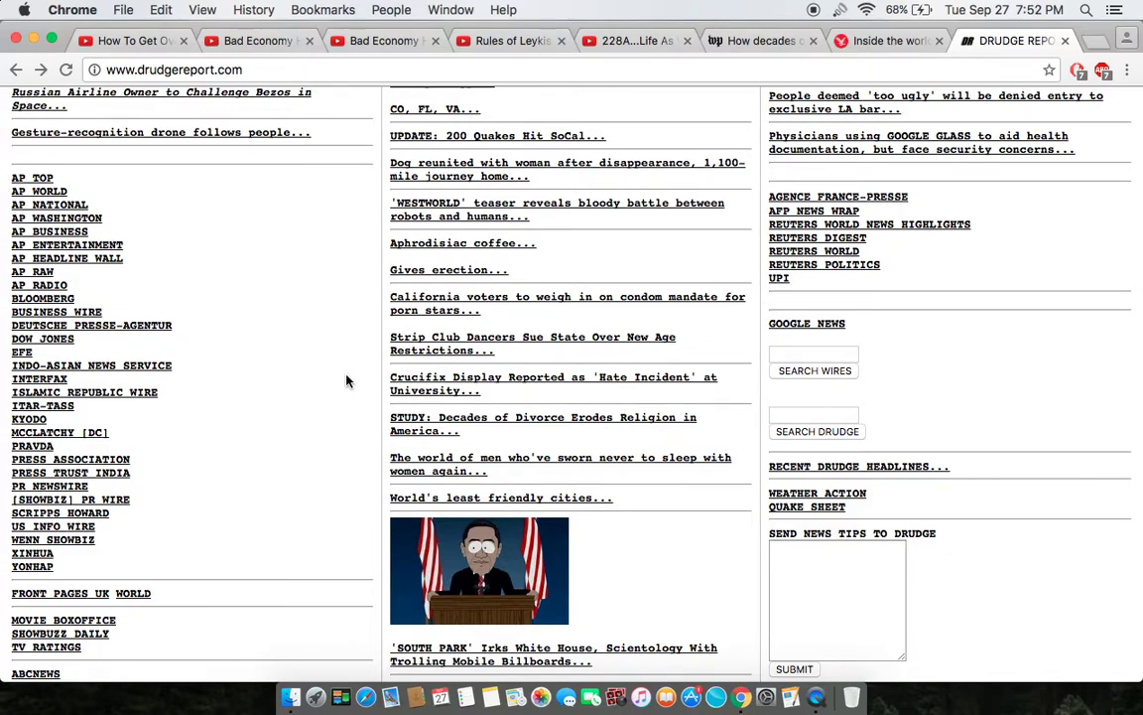
{"action": "scroll", "coordinate": [346, 380], "scroll_direction": "down", "scroll_amount": 1}
{"action": "scroll", "coordinate": [347, 380], "scroll_direction": "down", "scroll_amount": 1}
{"action": "scroll", "coordinate": [346, 380], "scroll_direction": "up", "scroll_amount": 2}
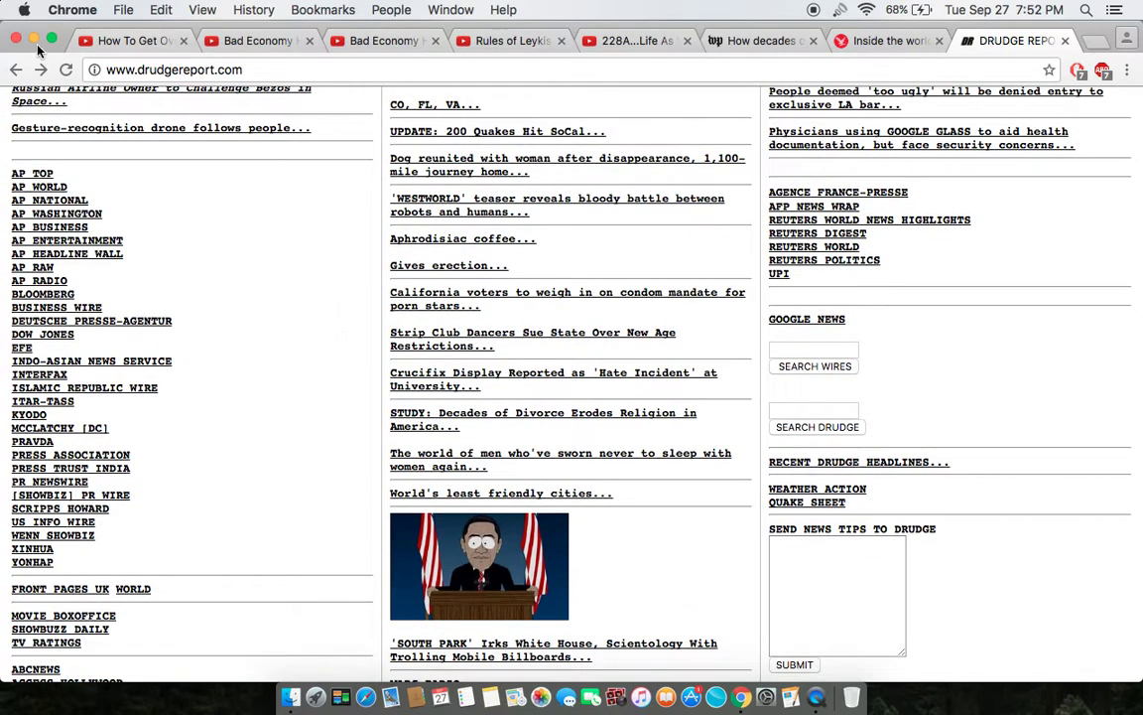
Minimize the Chrome window showing Drudge Report to the Dock.
{"action": "left_click", "coordinate": [34, 40]}
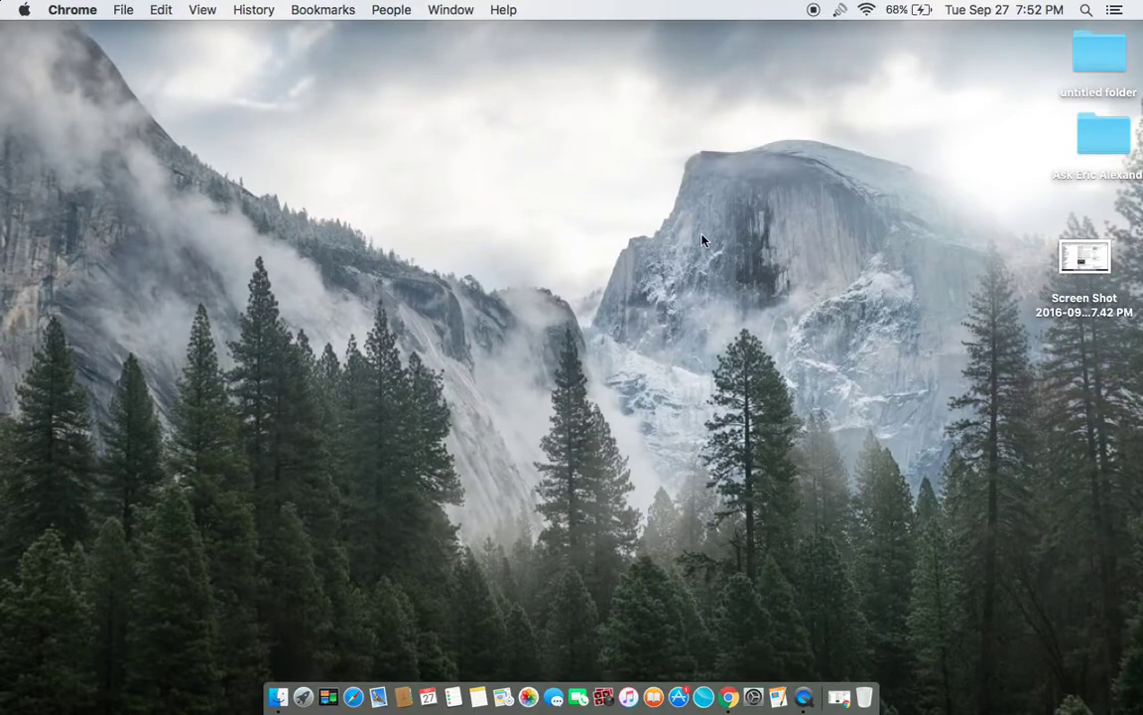